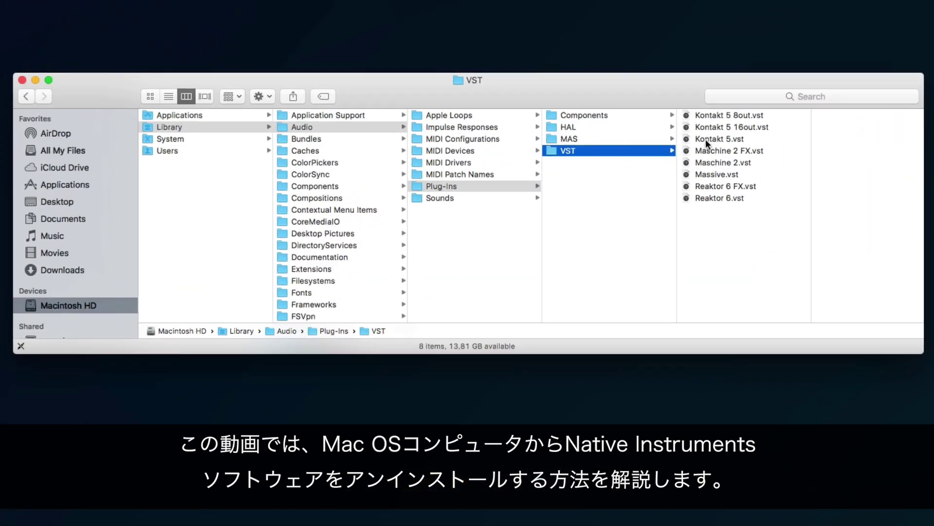
- Move the three Kontakt 5 .vst files in Plug-Ins › VST to the Trash
{"action": "left_click", "coordinate": [660, 154]}
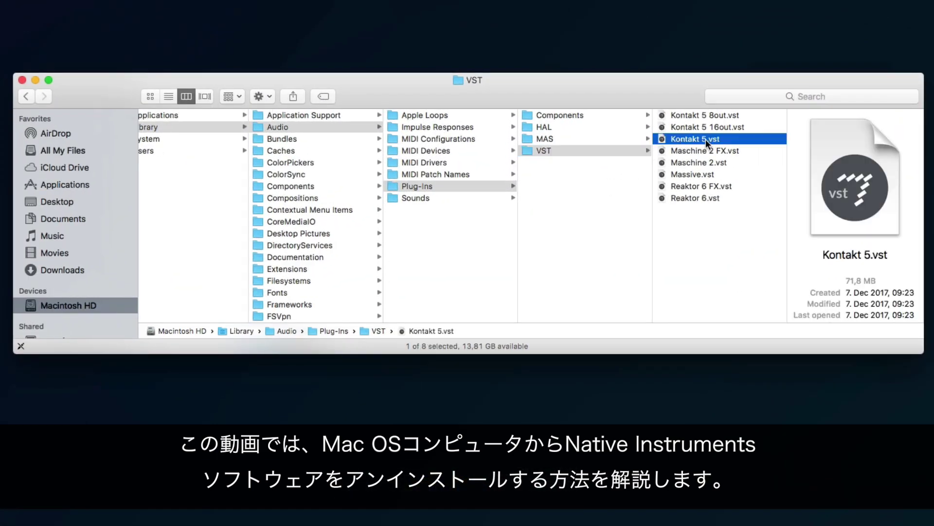
{"action": "key", "text": "shift+Up"}
{"action": "key", "text": "shift+Up"}
{"action": "right_click", "coordinate": [710, 128]}
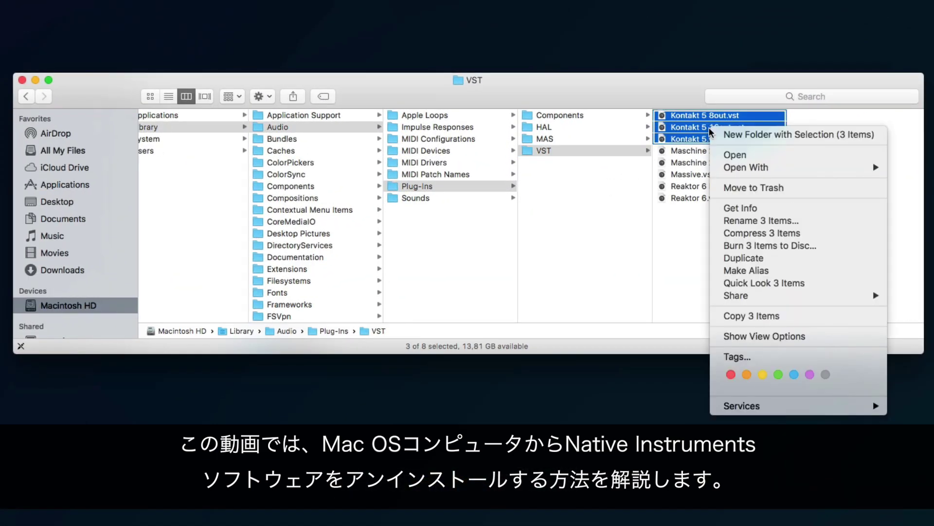
{"action": "left_click", "coordinate": [742, 188]}
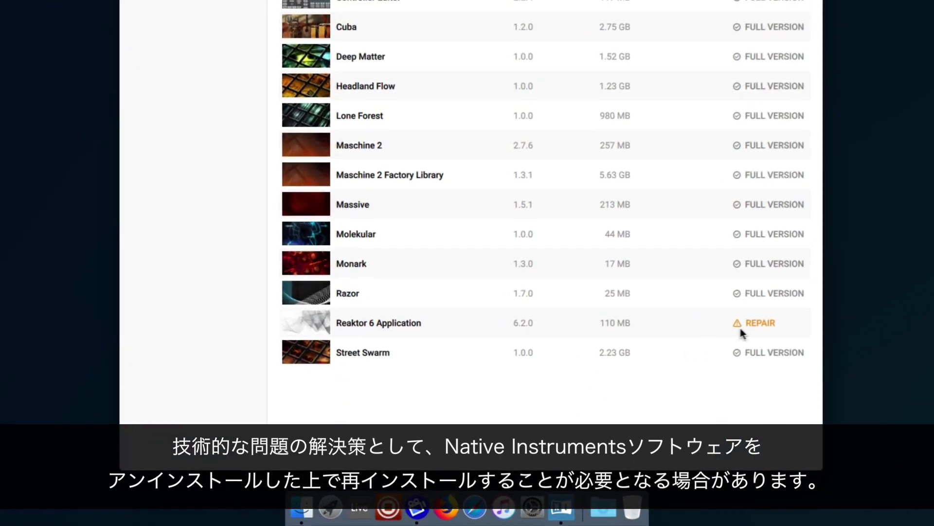
- Check the REPAIR options for Reaktor 6 Application in Native Access
{"action": "left_click", "coordinate": [756, 324]}
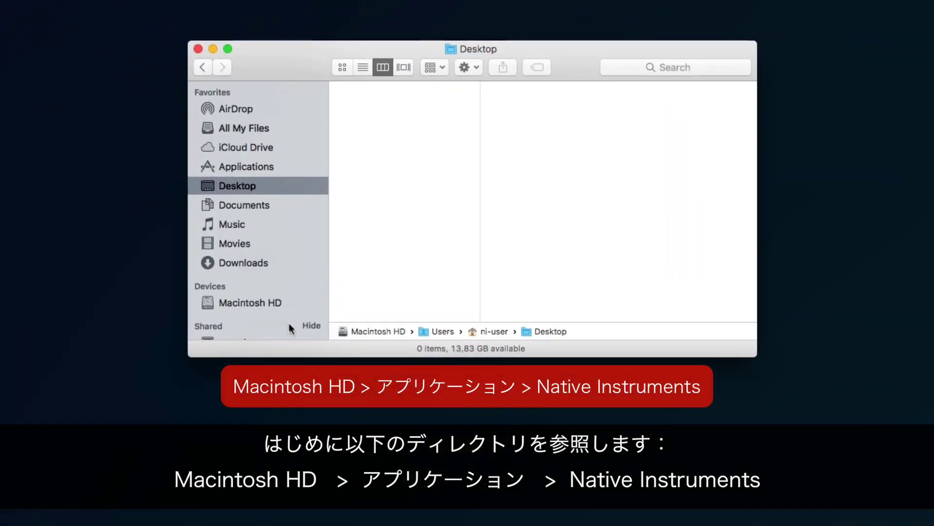
- Browse to Macintosh HD › Applications › Native Instruments
{"action": "left_click", "coordinate": [269, 297]}
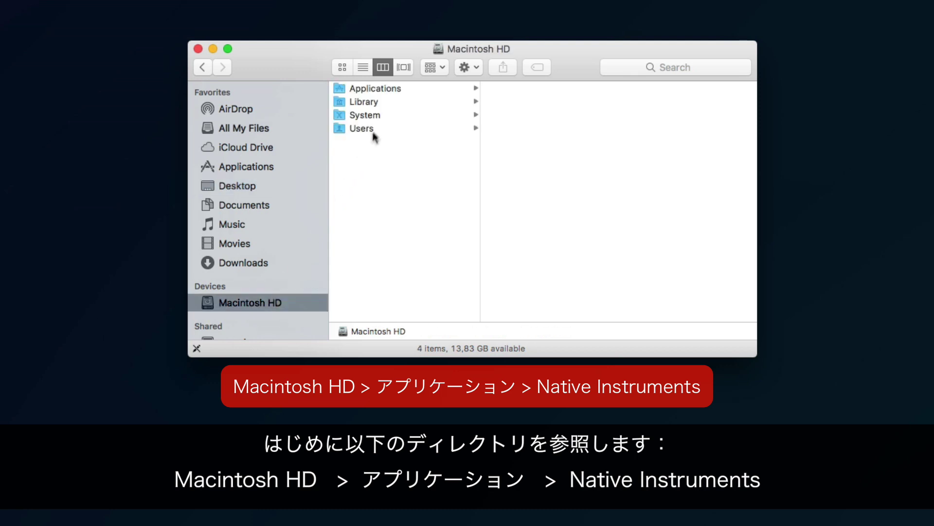
{"action": "left_click", "coordinate": [399, 89]}
{"action": "key", "text": "Right"}
{"action": "type", "text": "native"}
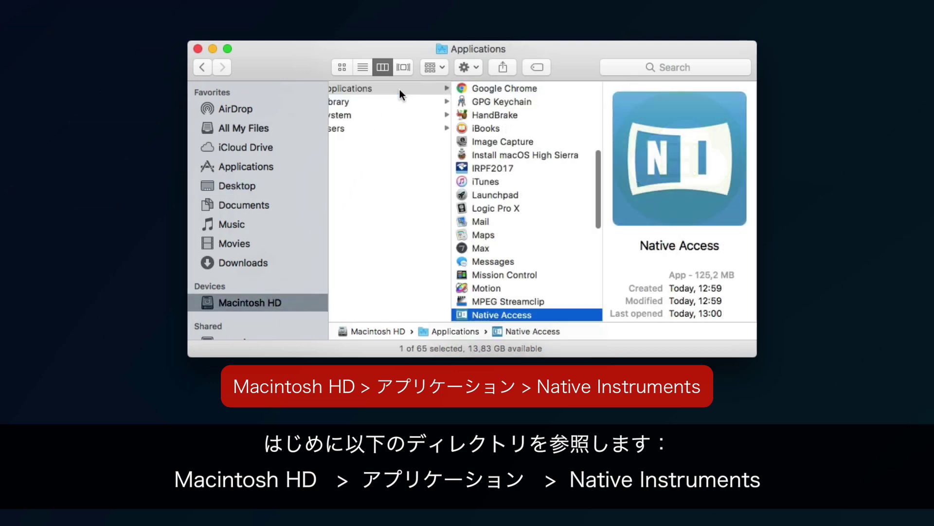
{"action": "key", "text": "Down"}
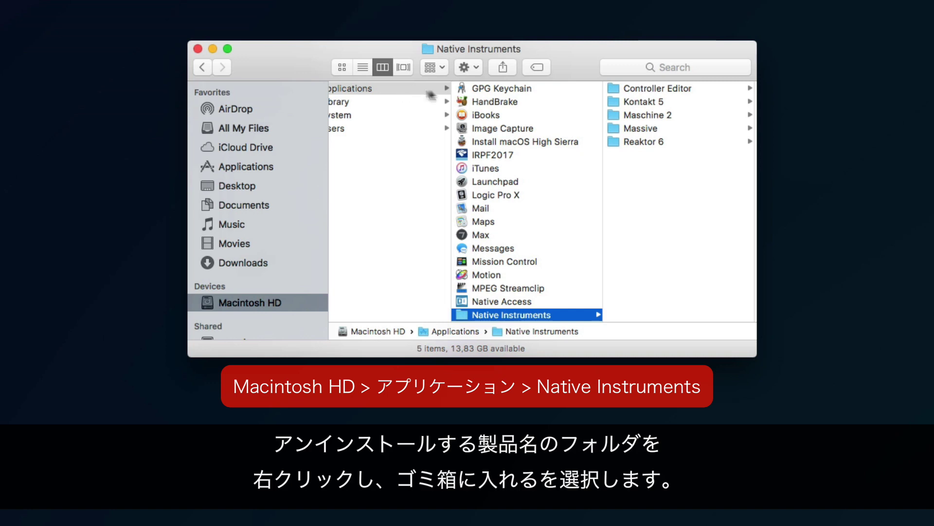
- Move the Kontakt 5 folder to the Trash, authorising with the admin password
{"action": "right_click", "coordinate": [635, 102]}
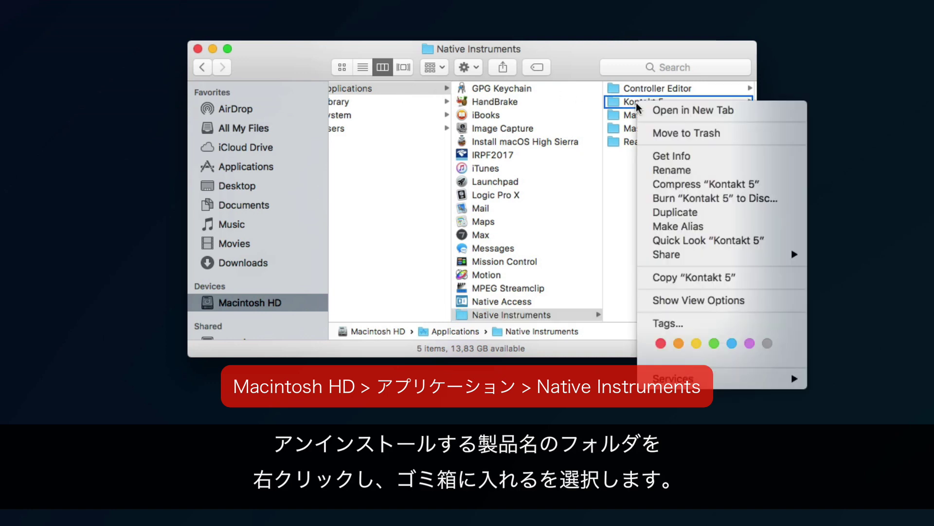
{"action": "left_click", "coordinate": [673, 136]}
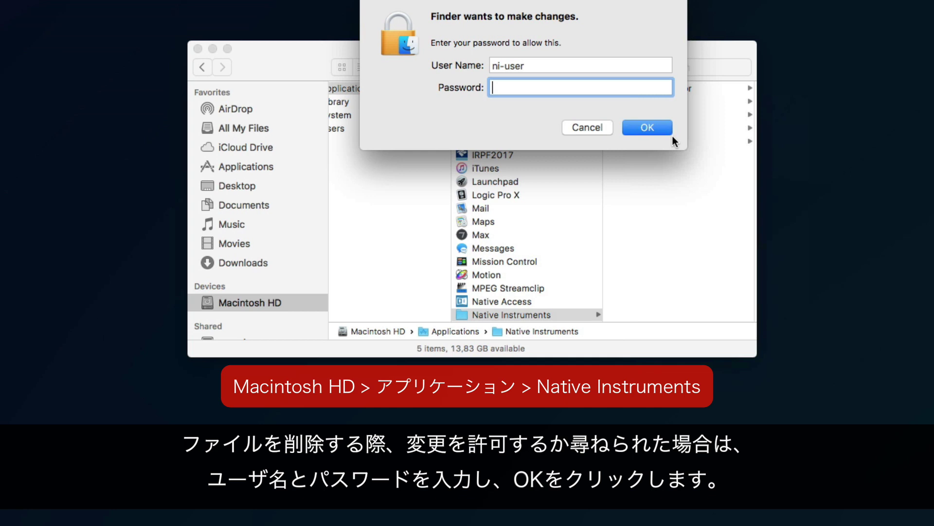
{"action": "type", "text": "•••••••••••"}
{"action": "left_click", "coordinate": [668, 127]}
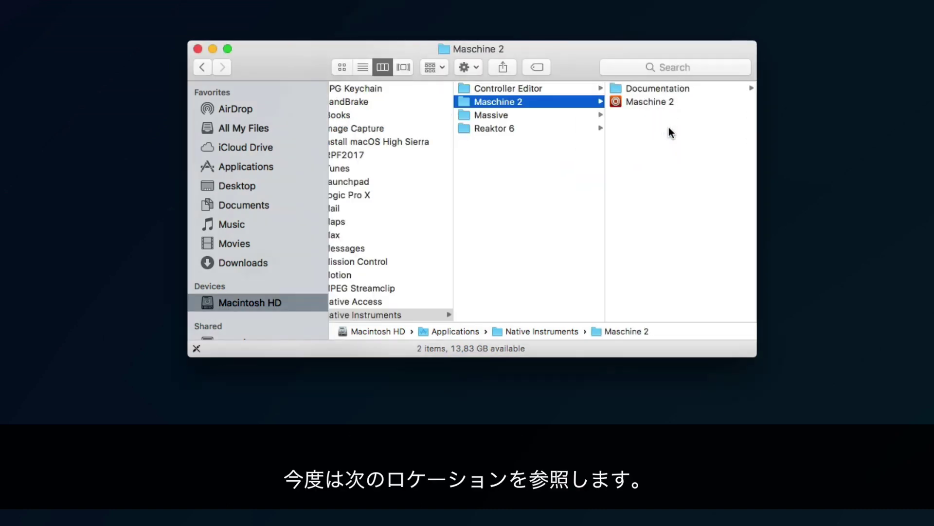
- Browse to Macintosh HD › Library › Preferences
{"action": "double_click", "coordinate": [390, 331]}
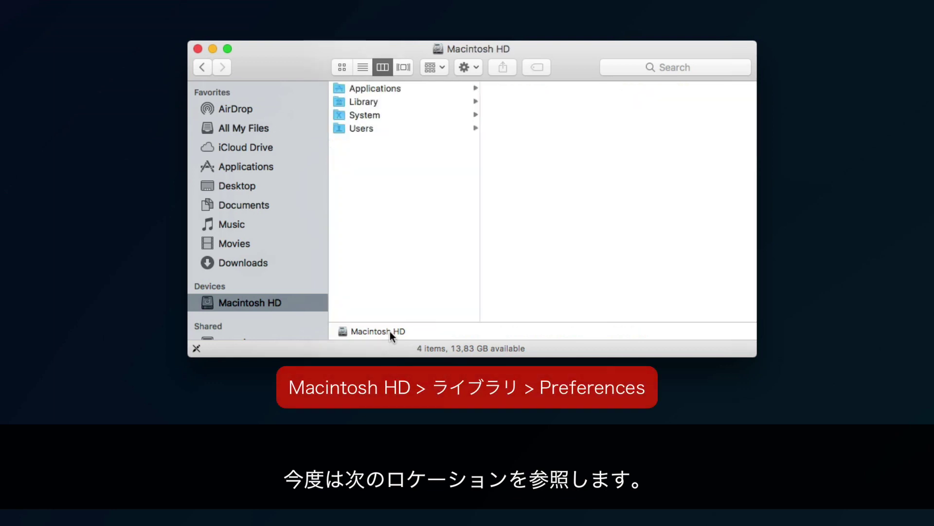
{"action": "left_click", "coordinate": [388, 101]}
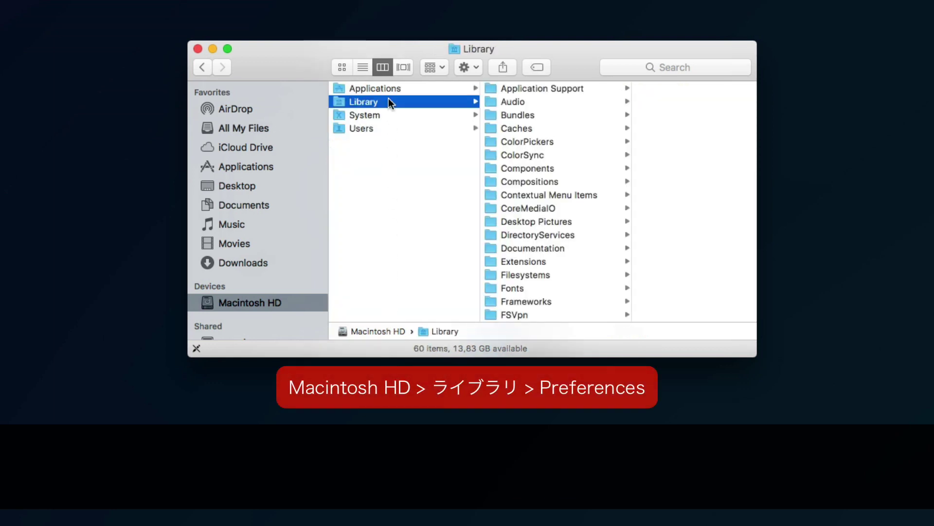
{"action": "key", "text": "Right"}
{"action": "type", "text": "pre"}
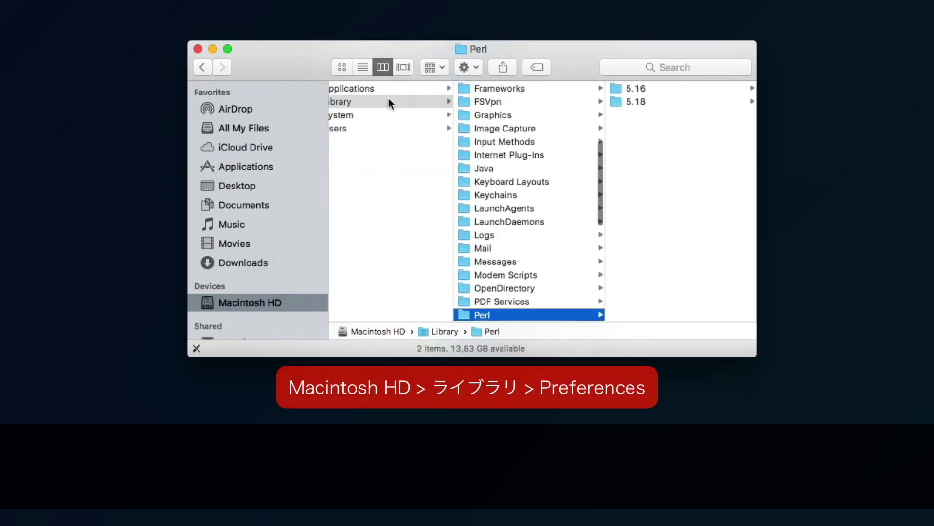
{"action": "key", "text": "Down"}
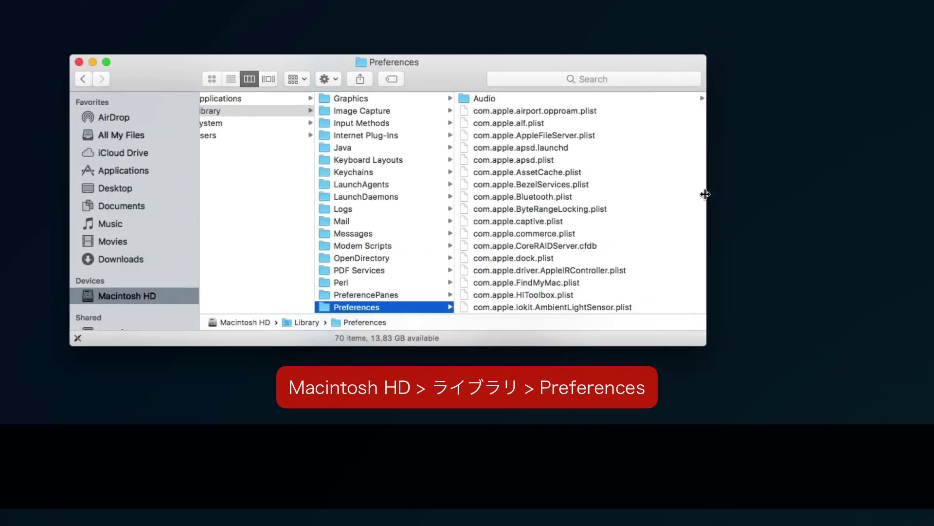
- Trash com.native-instruments.Kontakt 5.plist, authorising with the admin password
{"action": "left_click_drag", "start_coordinate": [705, 194], "coordinate": [861, 208]}
{"action": "left_click", "coordinate": [554, 223]}
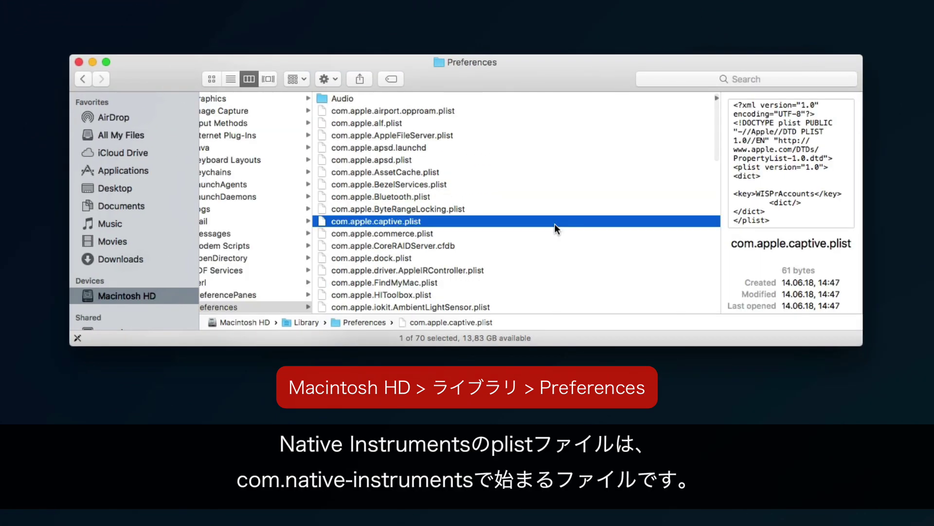
{"action": "scroll", "coordinate": [554, 228], "scroll_direction": "down", "scroll_amount": 10}
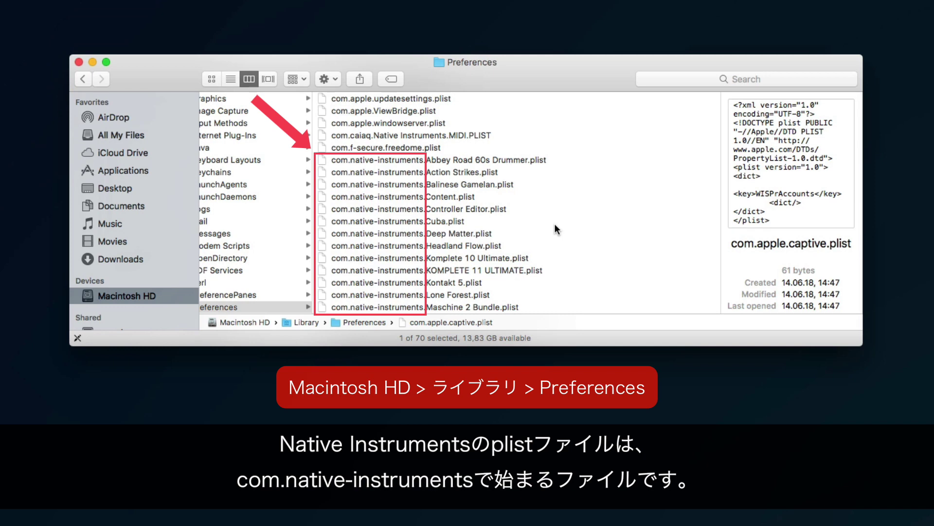
{"action": "left_click", "coordinate": [478, 282]}
{"action": "right_click", "coordinate": [478, 283]}
{"action": "left_click", "coordinate": [498, 307]}
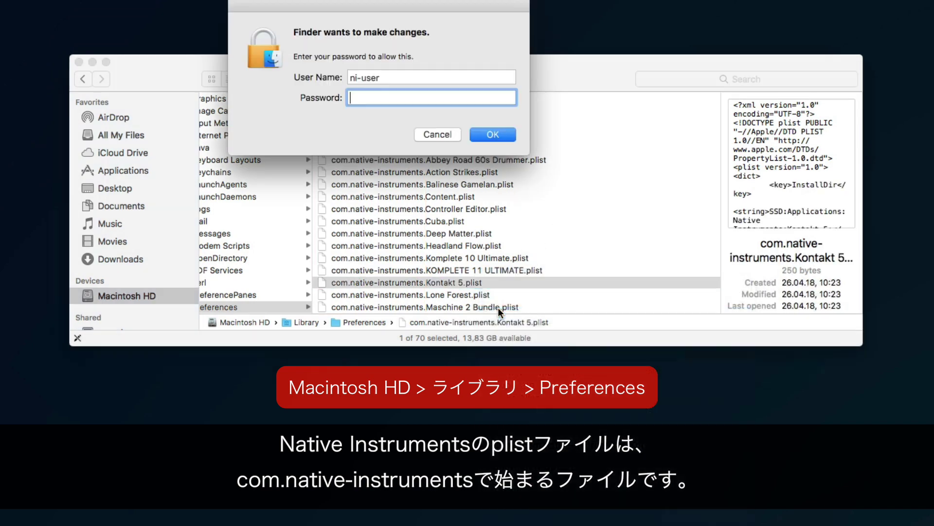
{"action": "type", "text": "•••••••••••"}
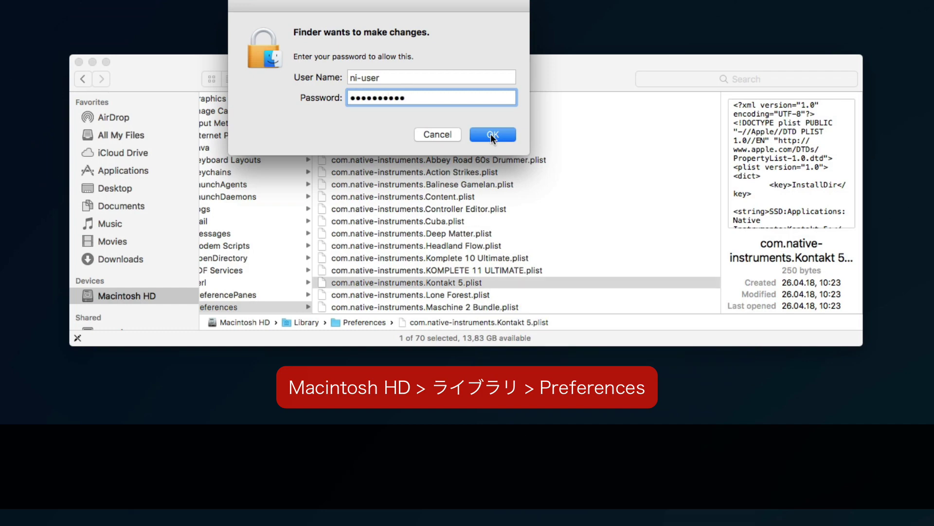
{"action": "left_click", "coordinate": [491, 135]}
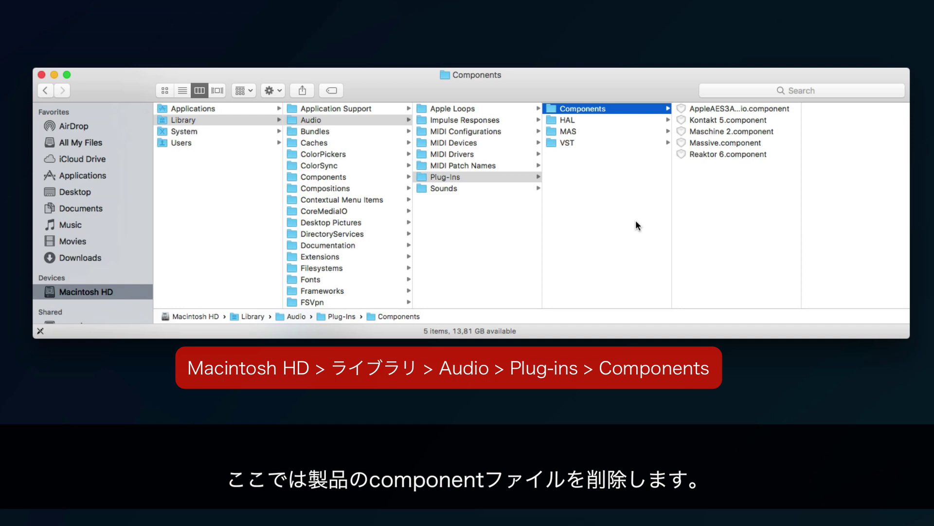
- Move Kontakt 5.component to the Trash, entering the admin password
{"action": "right_click", "coordinate": [713, 119]}
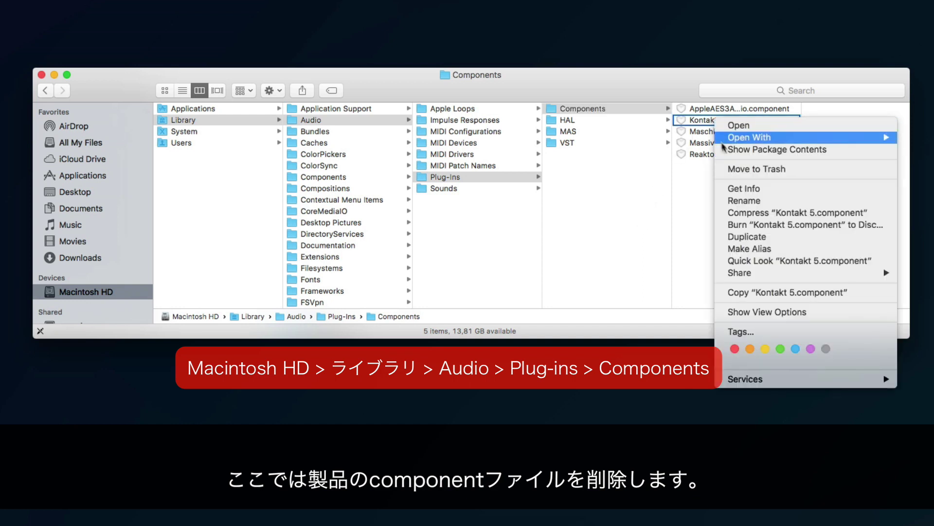
{"action": "left_click", "coordinate": [733, 168]}
{"action": "type", "text": "••••••••••"}
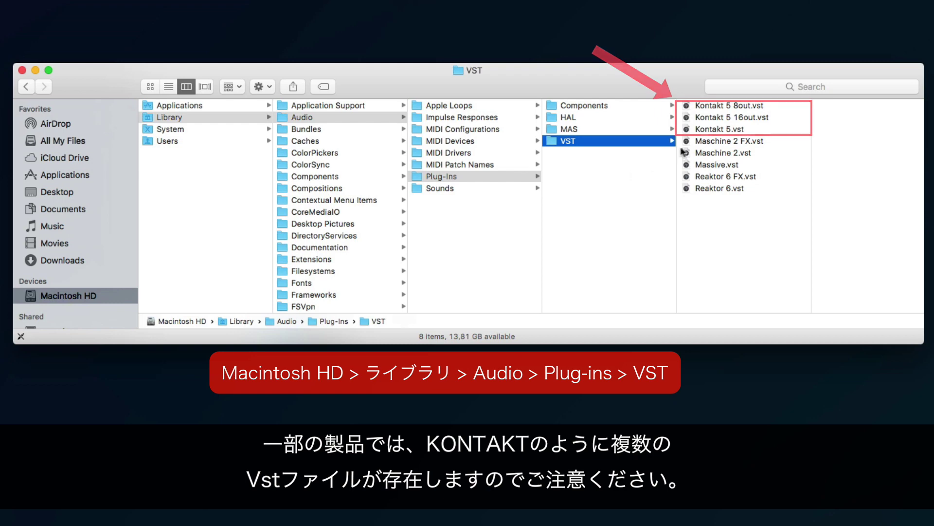
- Trash the three Kontakt 5 .vst files, authorising with the admin password
{"action": "left_click", "coordinate": [706, 129]}
{"action": "key", "text": "shift+Up"}
{"action": "key", "text": "shift+Up"}
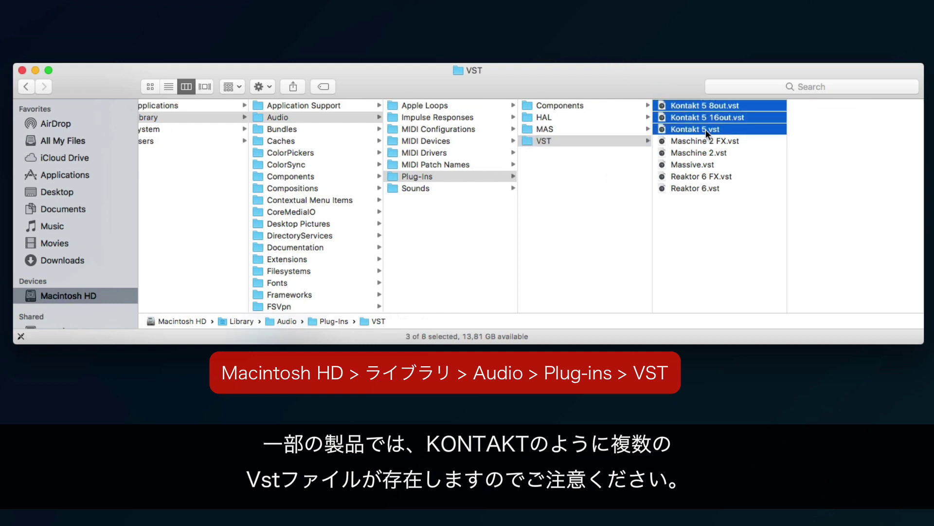
{"action": "right_click", "coordinate": [710, 119]}
{"action": "left_click", "coordinate": [740, 177]}
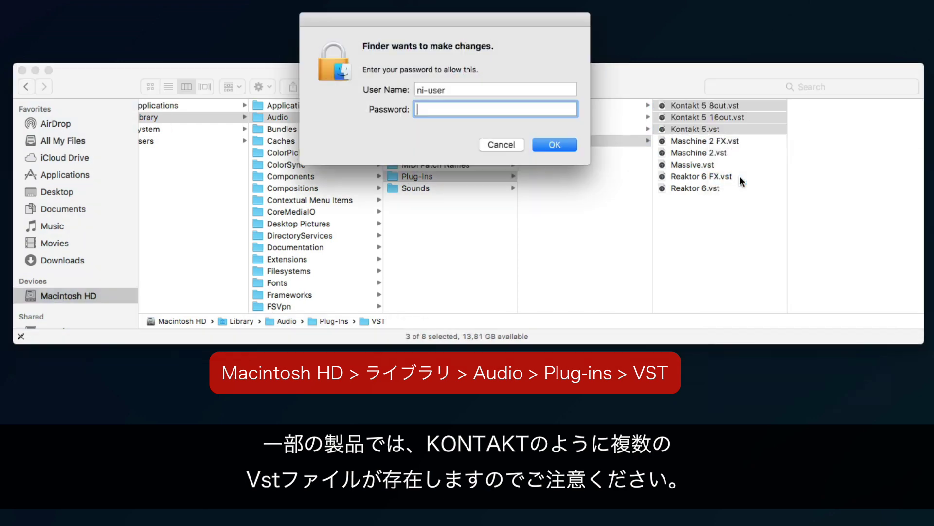
{"action": "type", "text": "••••••••••"}
{"action": "left_click", "coordinate": [555, 145]}
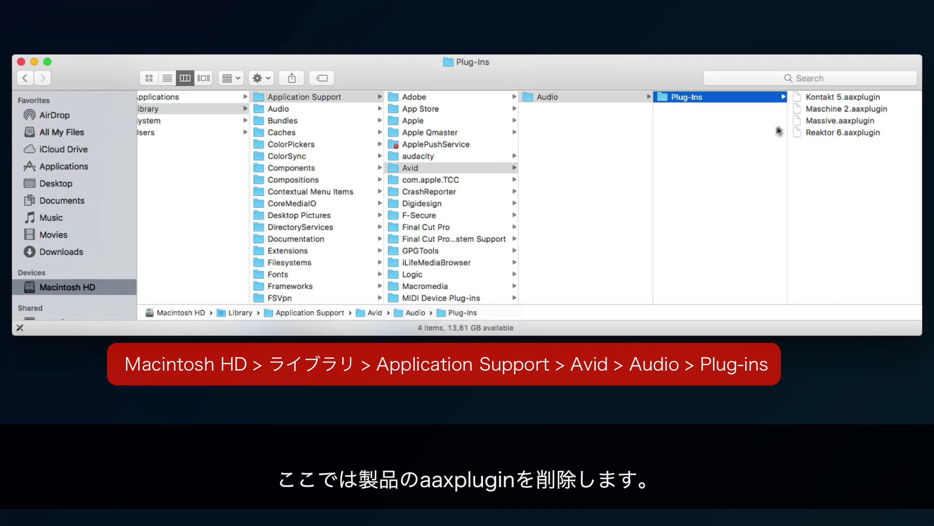
- Move Kontakt 5.aaxplugin from Avid › Audio › Plug-Ins to the Trash with the password
{"action": "right_click", "coordinate": [819, 98]}
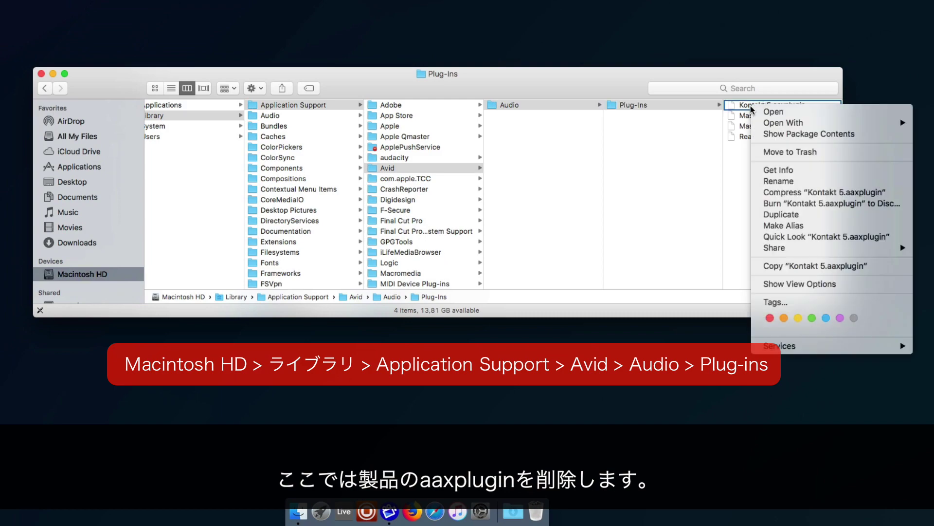
{"action": "left_click", "coordinate": [775, 151]}
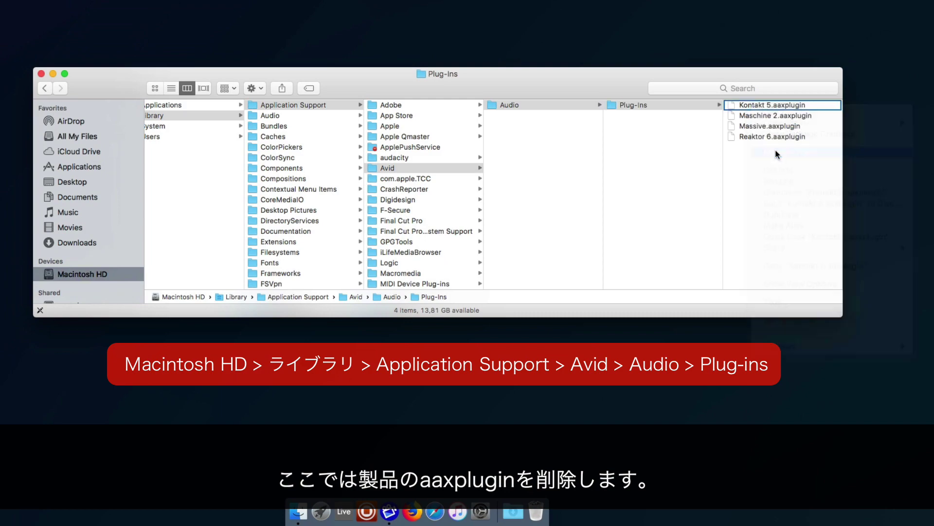
{"action": "type", "text": "**********"}
{"action": "left_click", "coordinate": [528, 141]}
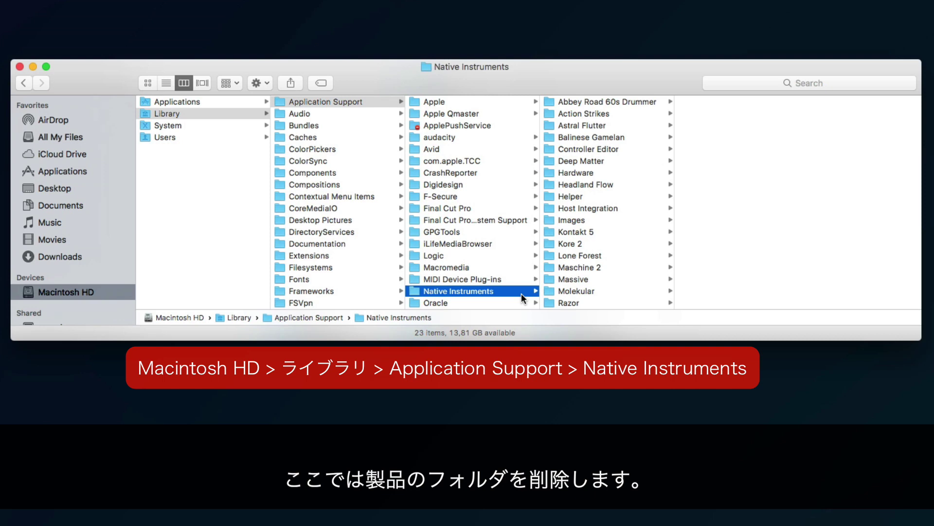
- Trash Kontakt 5 App.xml from the Service Center folder
{"action": "right_click", "coordinate": [589, 235]}
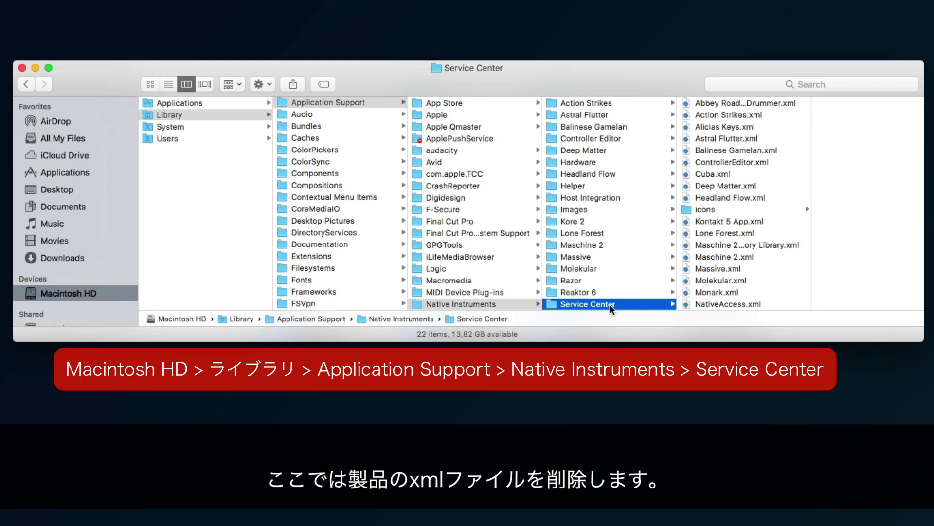
{"action": "right_click", "coordinate": [730, 225]}
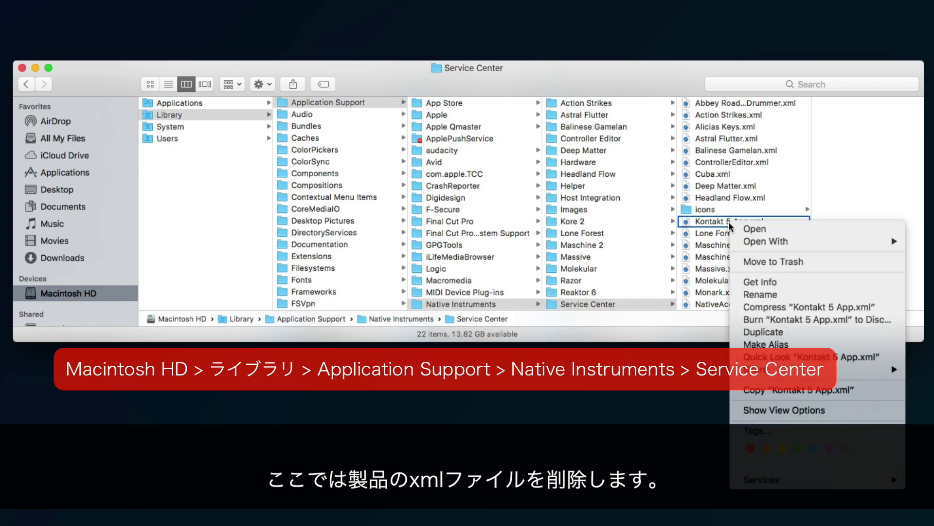
{"action": "left_click", "coordinate": [759, 262]}
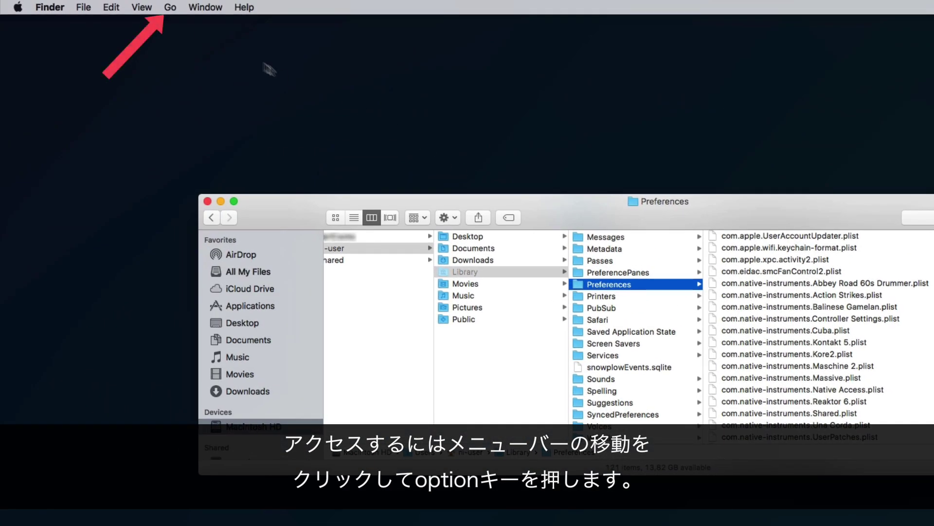
- Open the hidden user Library via the Go menu and select its Preferences folder
{"action": "left_click", "coordinate": [169, 6]}
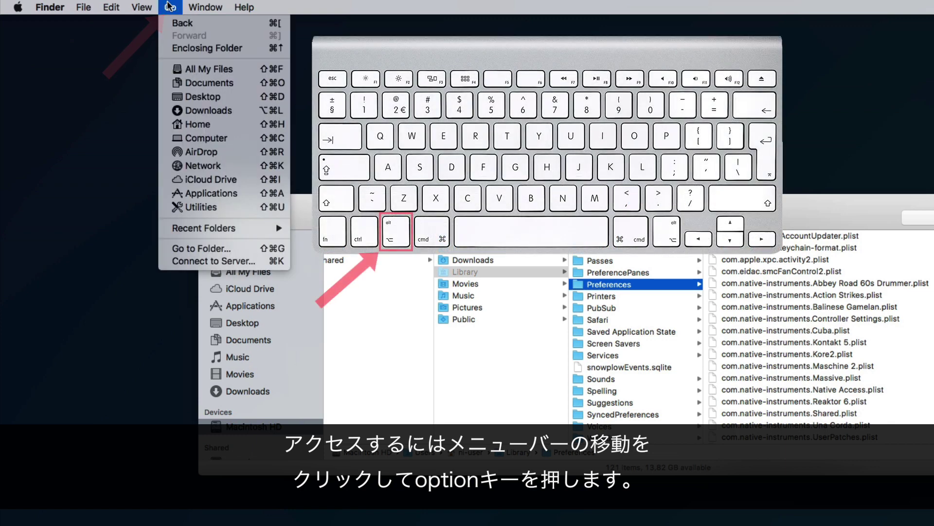
{"action": "key", "text": "alt"}
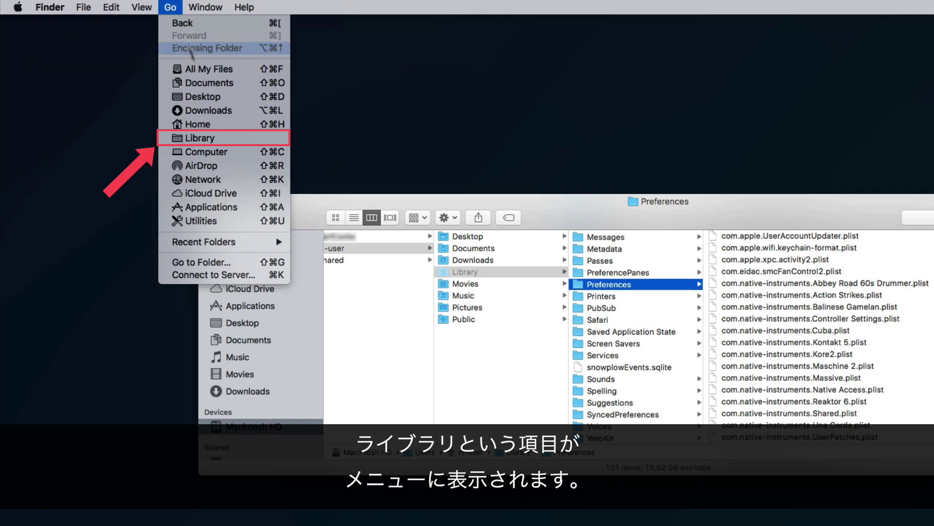
{"action": "left_click", "coordinate": [230, 140]}
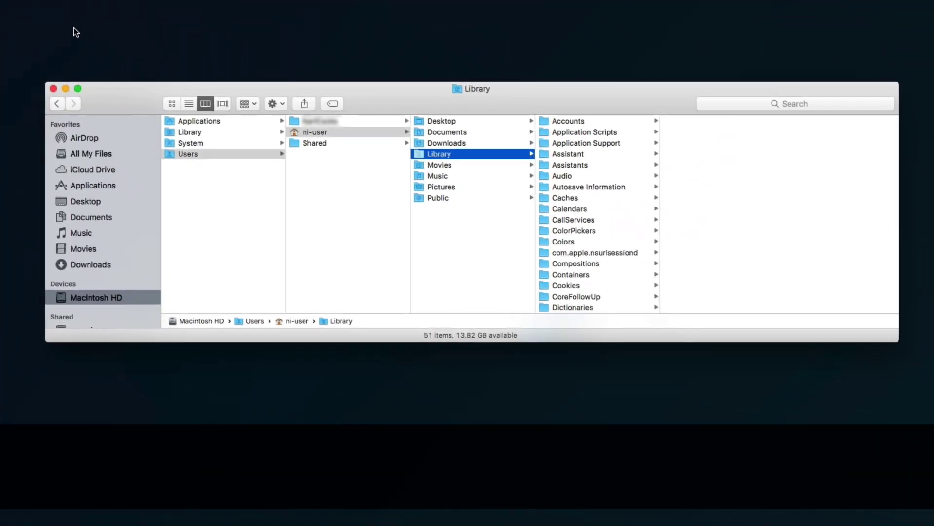
{"action": "key", "text": "Right"}
{"action": "key", "text": "p"}
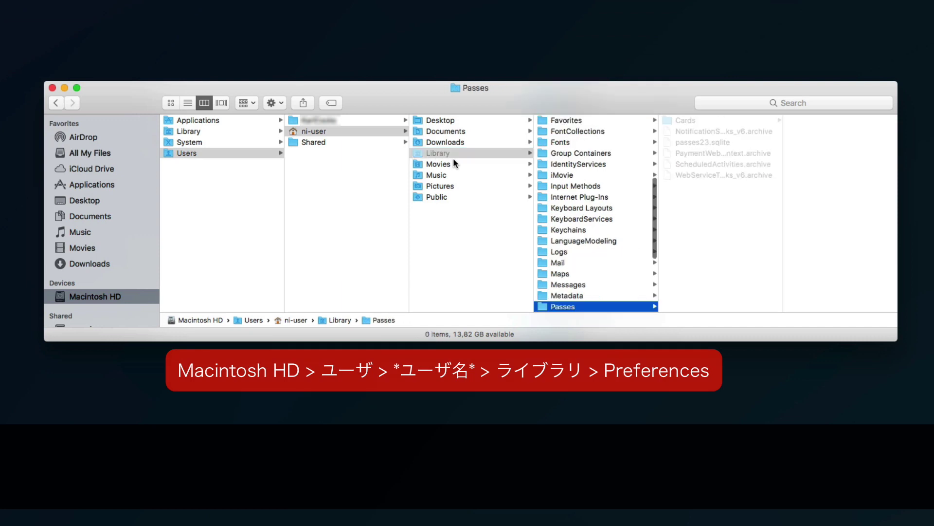
{"action": "key", "text": "Down"}
{"action": "key", "text": "Down"}
{"action": "key", "text": "Down"}
{"action": "key", "text": "Up"}
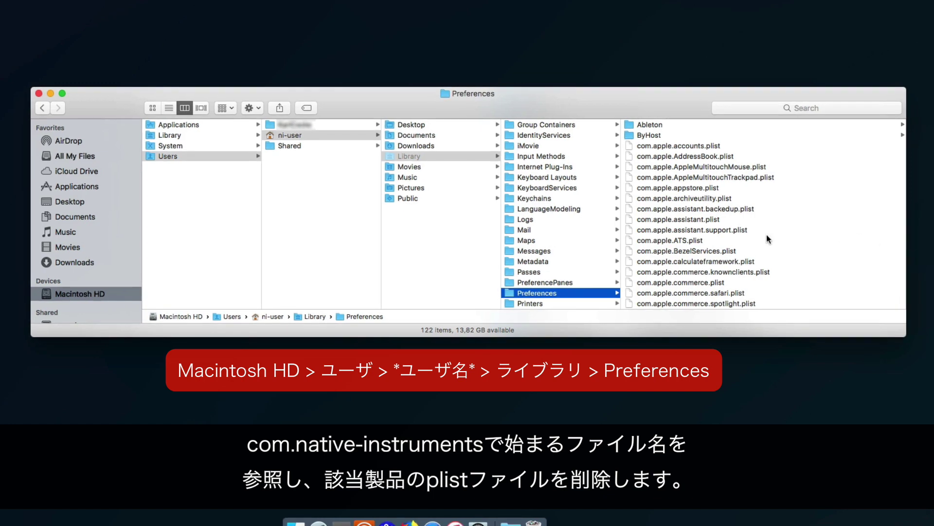
- Move com.native-instruments.Kontakt 5.plist to the Trash
{"action": "left_click", "coordinate": [766, 235]}
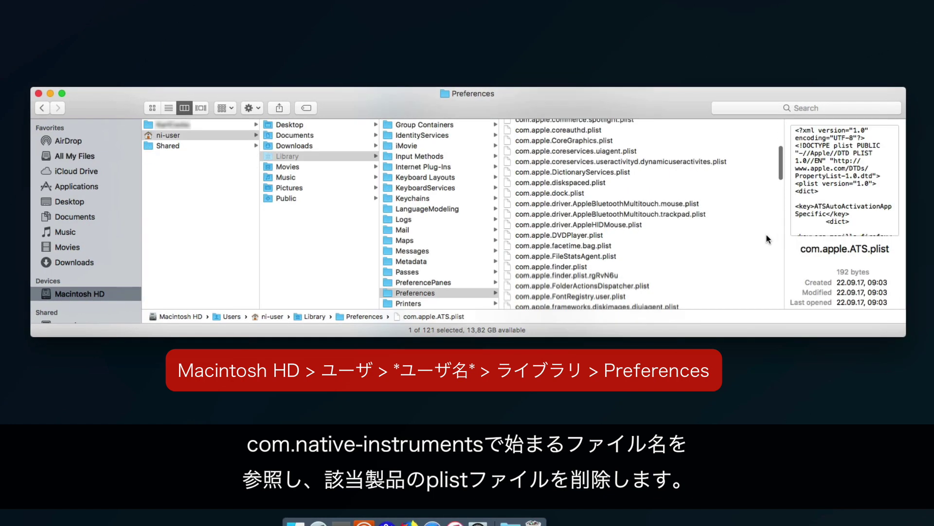
{"action": "scroll", "coordinate": [767, 235], "scroll_direction": "down", "scroll_amount": 15}
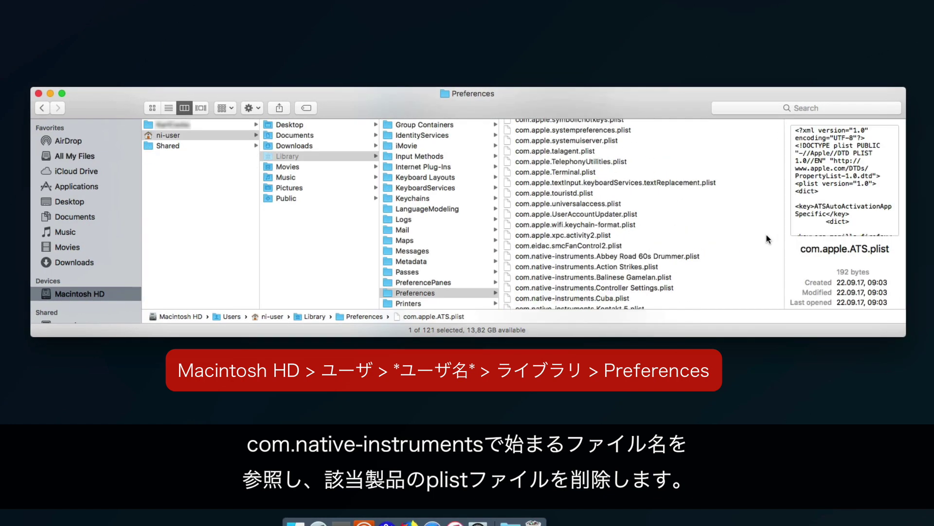
{"action": "scroll", "coordinate": [767, 235], "scroll_direction": "down", "scroll_amount": 5}
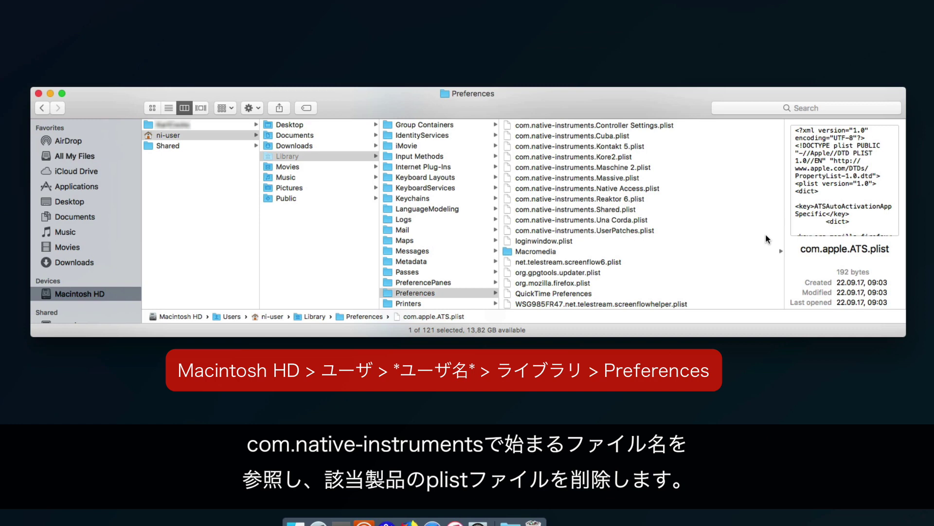
{"action": "right_click", "coordinate": [622, 146]}
{"action": "left_click", "coordinate": [650, 178]}
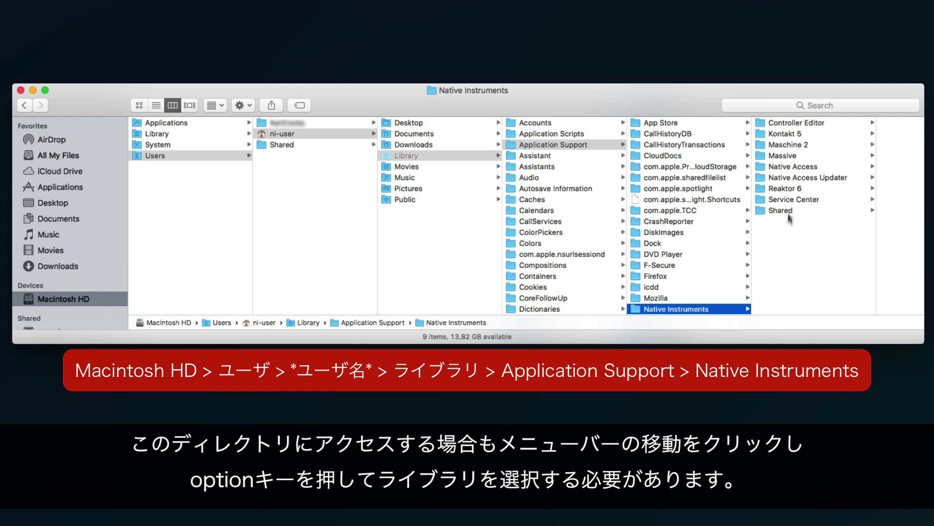
- Trash the Kontakt 5 folder from the user's Application Support › Native Instruments
{"action": "right_click", "coordinate": [785, 134]}
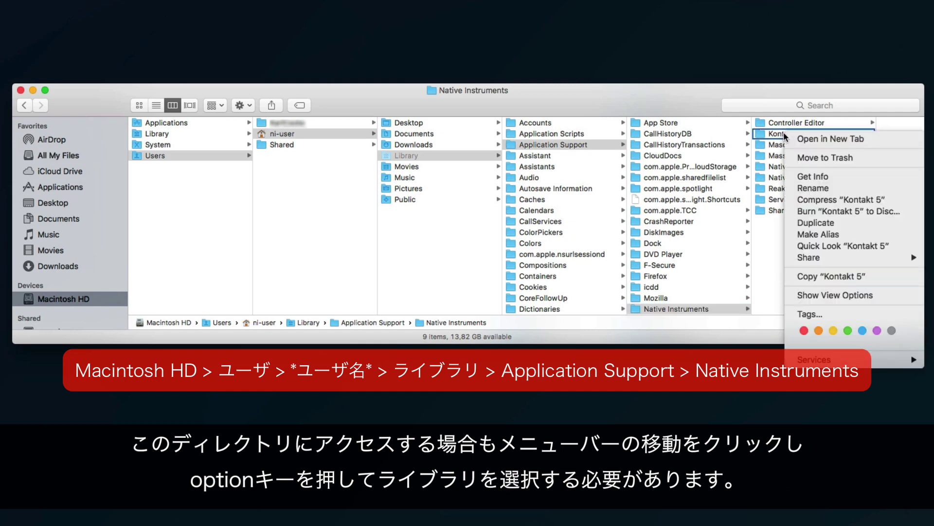
{"action": "left_click", "coordinate": [818, 157]}
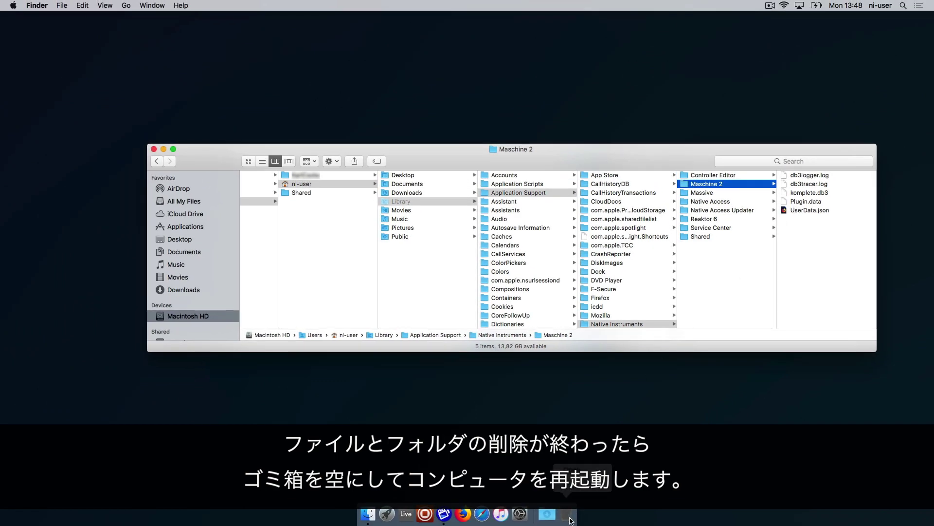
- Permanently empty the Trash, then open the Apple menu to reach Restart
{"action": "key", "text": "super+shift+BackSpace"}
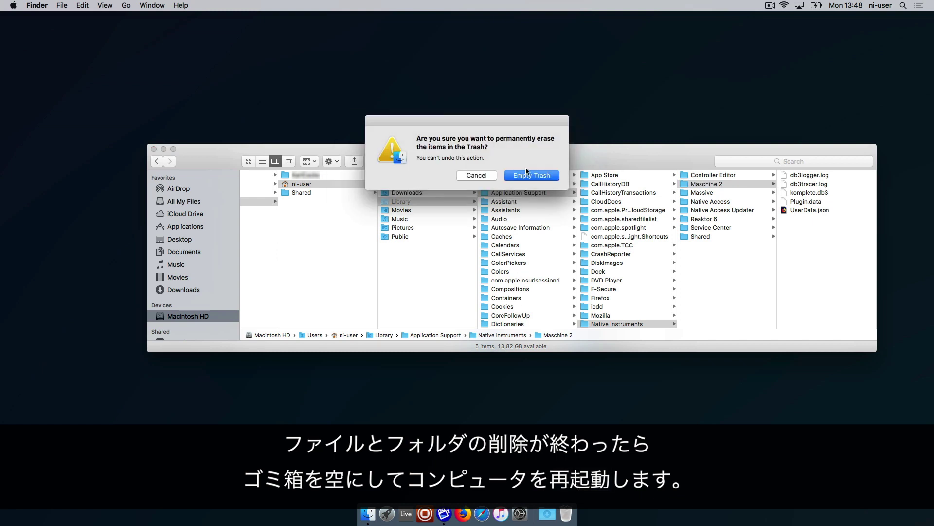
{"action": "left_click", "coordinate": [528, 173]}
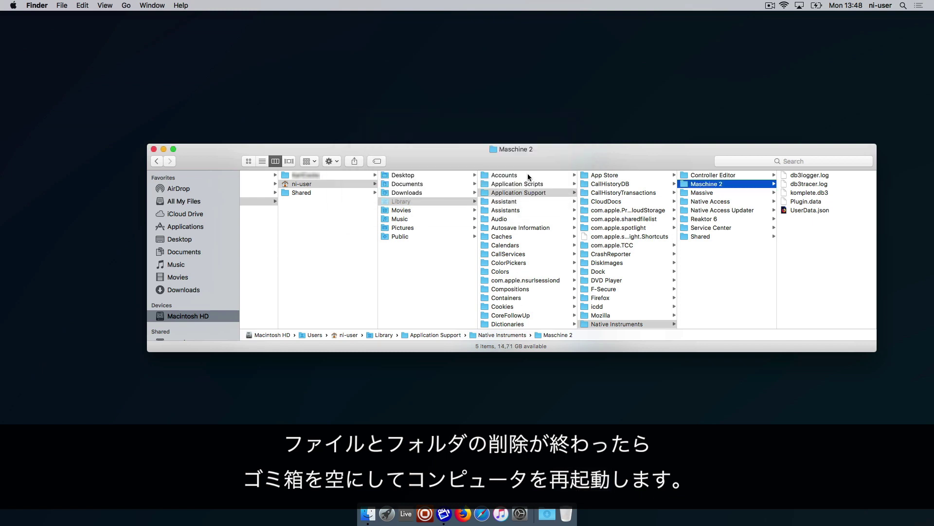
{"action": "left_click", "coordinate": [12, 5]}
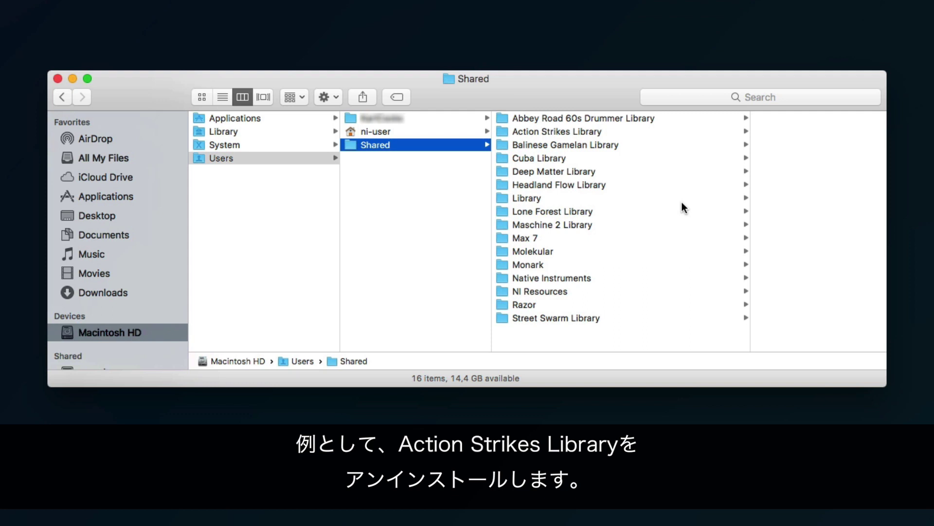
- Open the Action Strikes Library folder in Users › Shared
{"action": "left_click", "coordinate": [612, 131]}
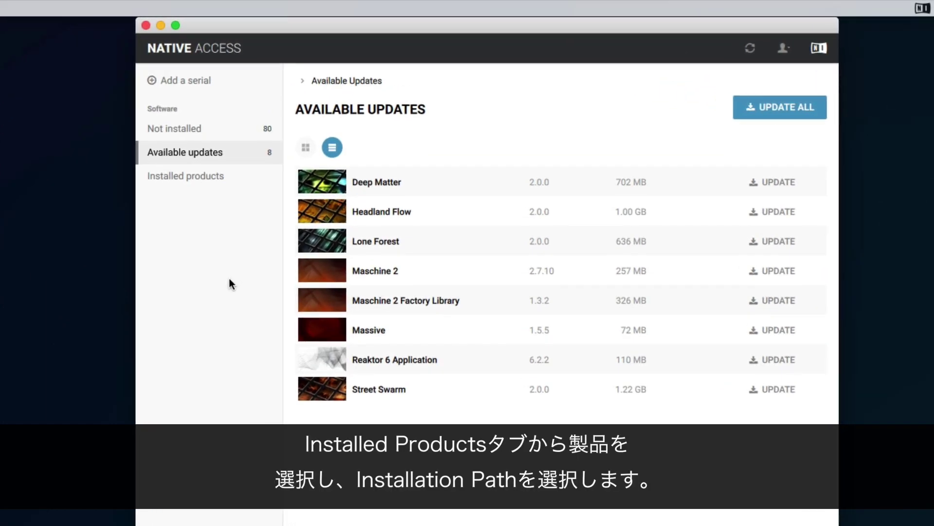
- Show Action Strikes' installation path in Native Access: /Users/Shared/Action Strikes Library
{"action": "left_click", "coordinate": [201, 177]}
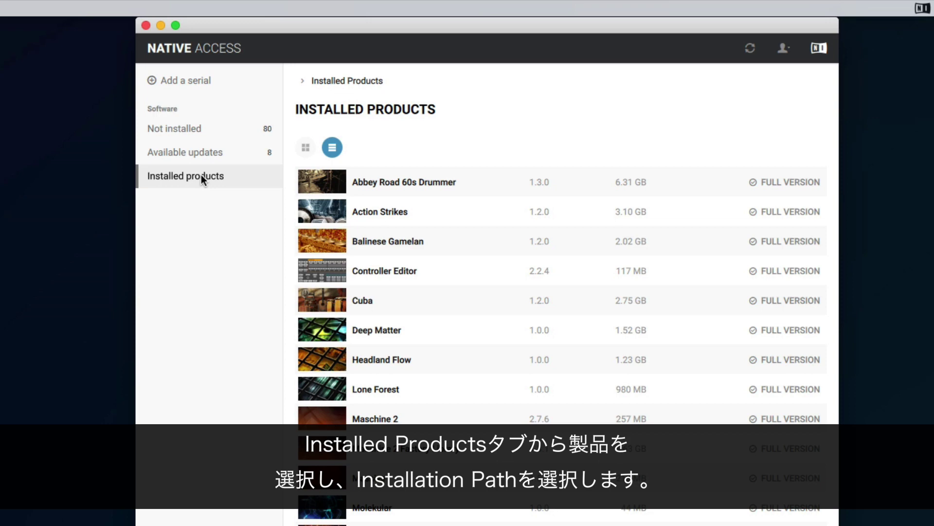
{"action": "left_click", "coordinate": [367, 212]}
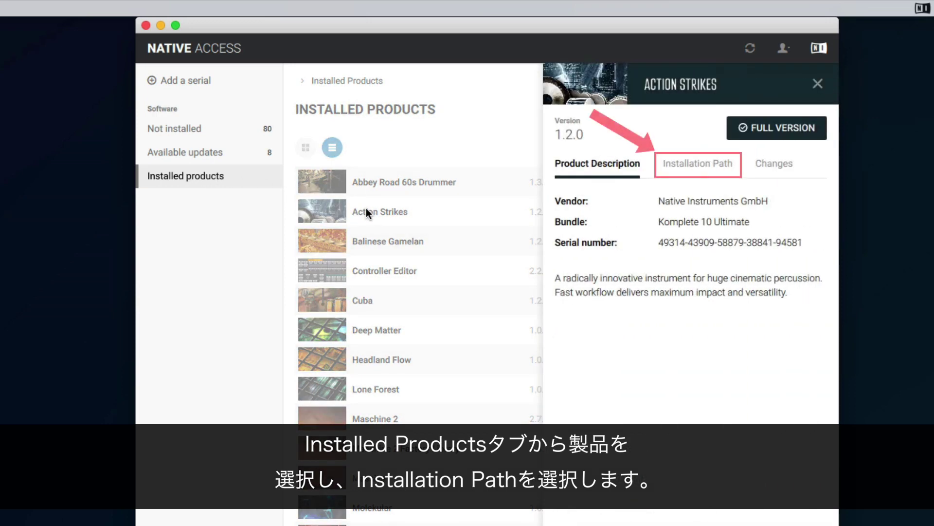
{"action": "left_click", "coordinate": [681, 164]}
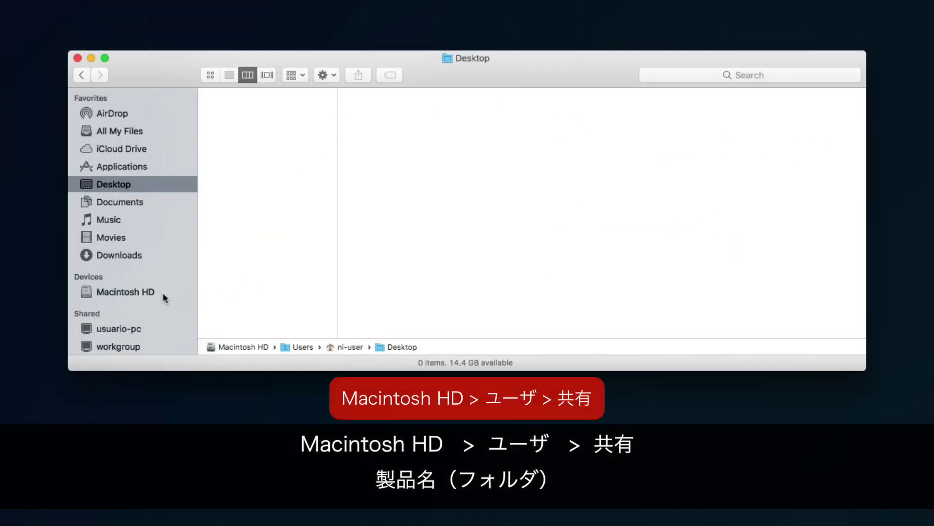
- Move the Action Strikes Library folder in Macintosh HD > Users > Shared to the Trash, authorising with the account password
{"action": "left_click", "coordinate": [163, 295]}
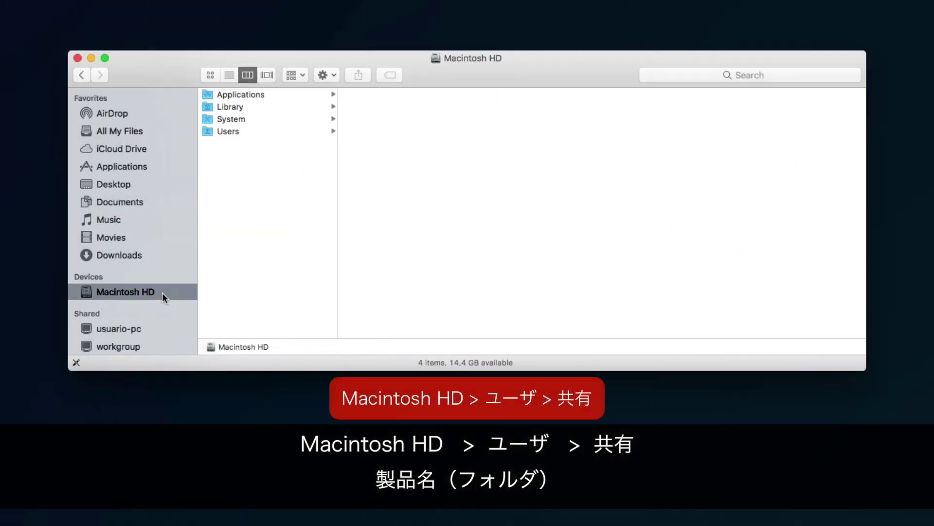
{"action": "left_click", "coordinate": [228, 131]}
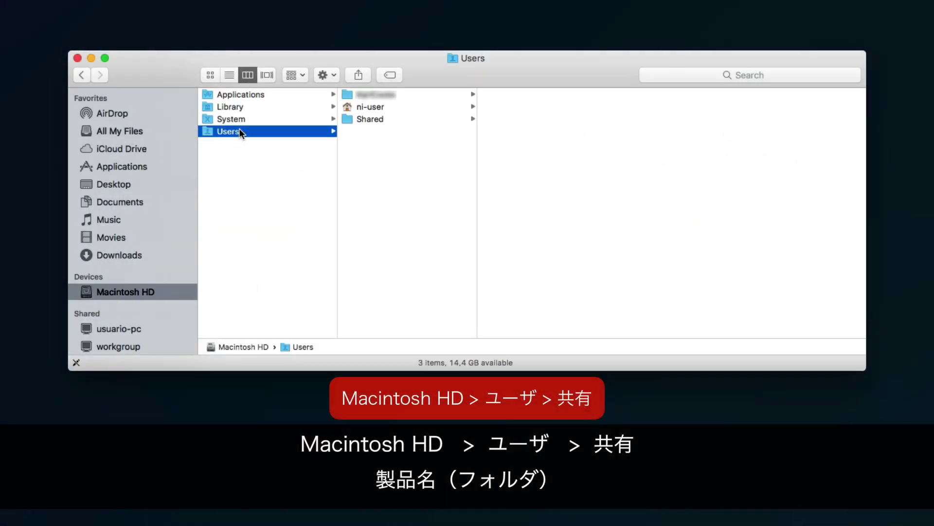
{"action": "left_click", "coordinate": [370, 119]}
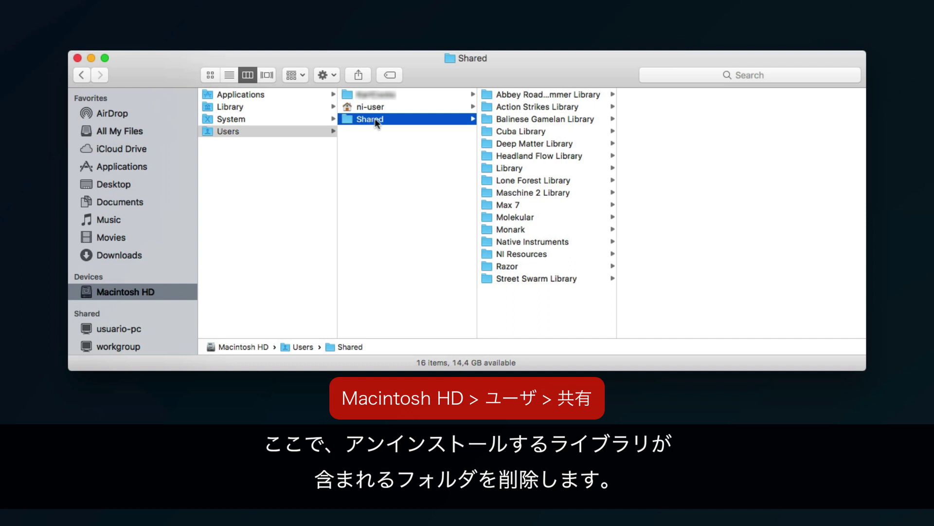
{"action": "right_click", "coordinate": [519, 110]}
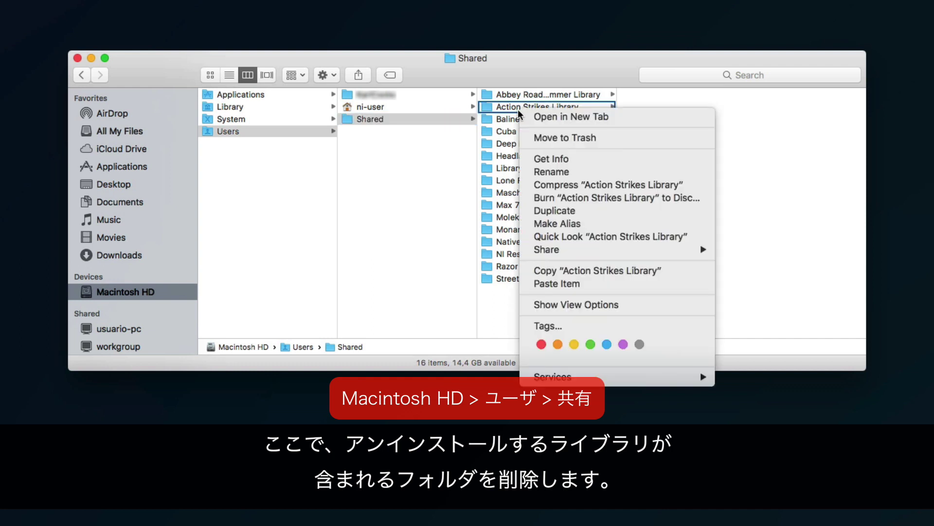
{"action": "left_click", "coordinate": [538, 137]}
{"action": "type", "text": "•••••"}
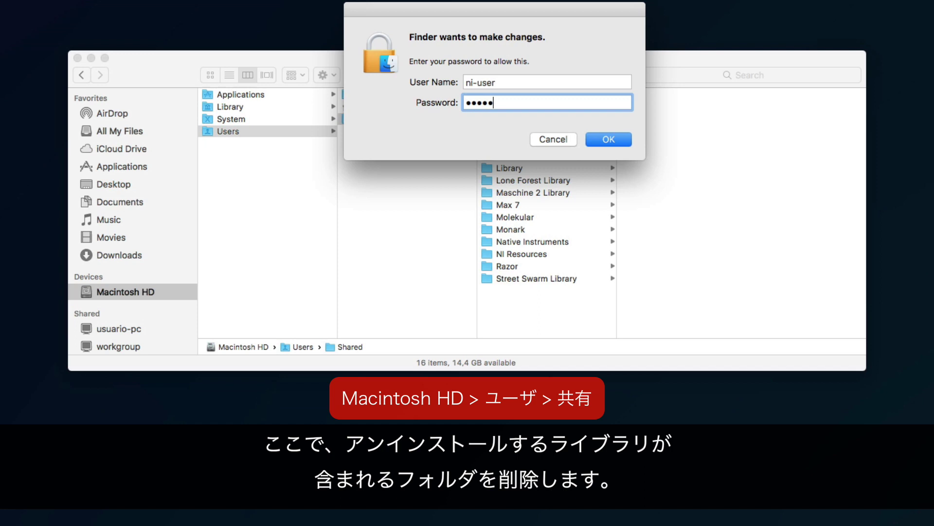
{"action": "type", "text": "•••••"}
{"action": "left_click", "coordinate": [623, 141]}
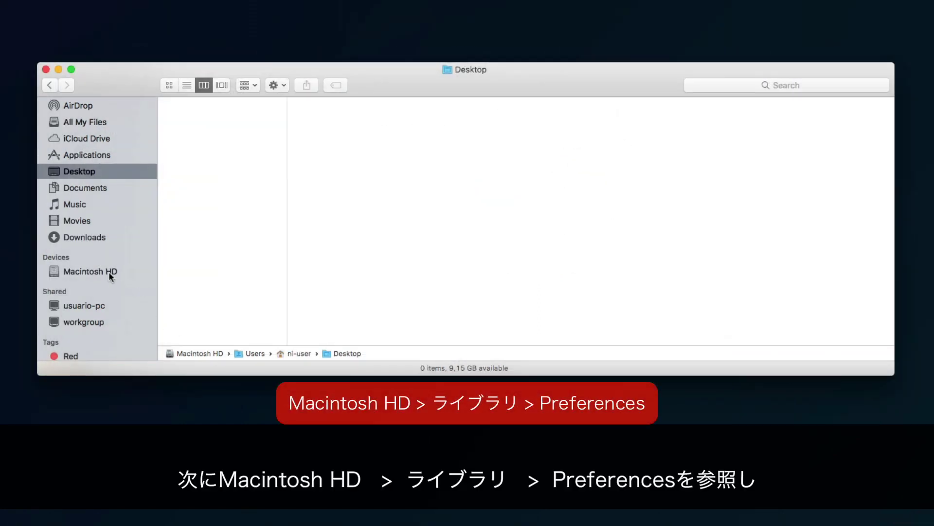
- Trash com.native-instruments.Action Strikes.plist from Macintosh HD > Library > Preferences, authorising with the password
{"action": "left_click", "coordinate": [107, 272]}
{"action": "left_click", "coordinate": [197, 114]}
{"action": "key", "text": "Right"}
{"action": "key", "text": "p"}
{"action": "key", "text": "Down"}
{"action": "key", "text": "Down"}
{"action": "key", "text": "Down"}
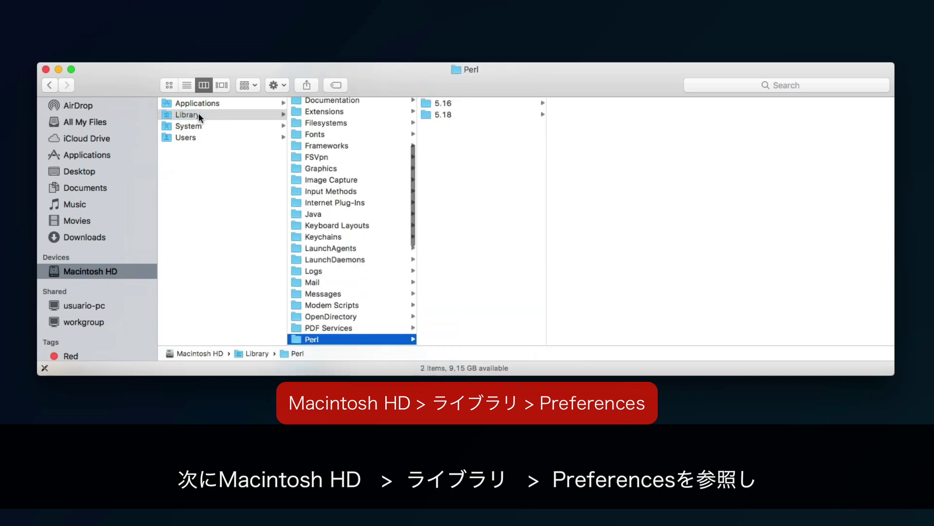
{"action": "left_click_drag", "start_coordinate": [546, 175], "coordinate": [683, 186]}
{"action": "left_click", "coordinate": [631, 205]}
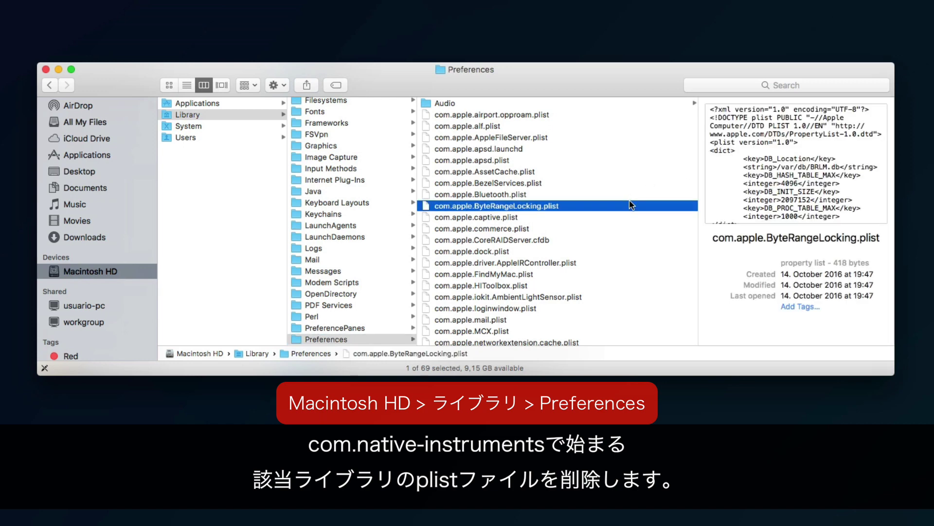
{"action": "scroll", "coordinate": [631, 205], "scroll_direction": "down", "scroll_amount": 10}
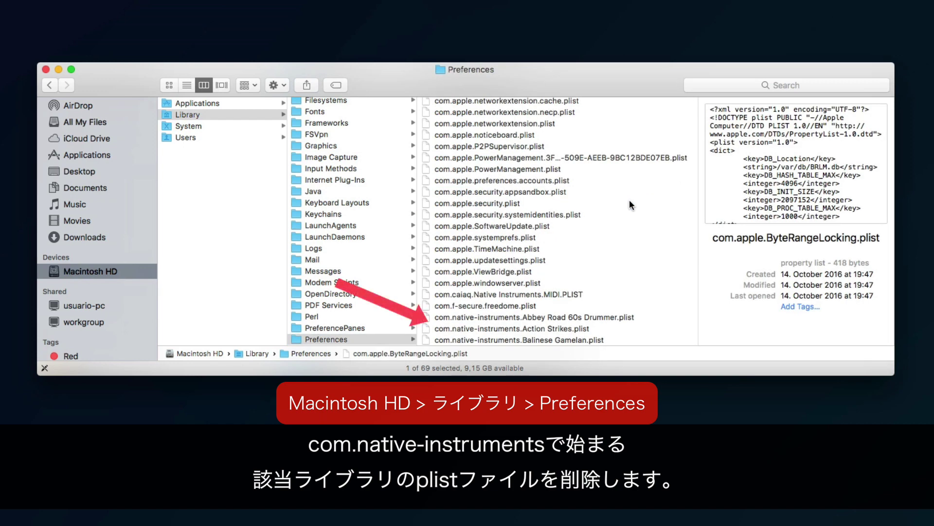
{"action": "right_click", "coordinate": [572, 329]}
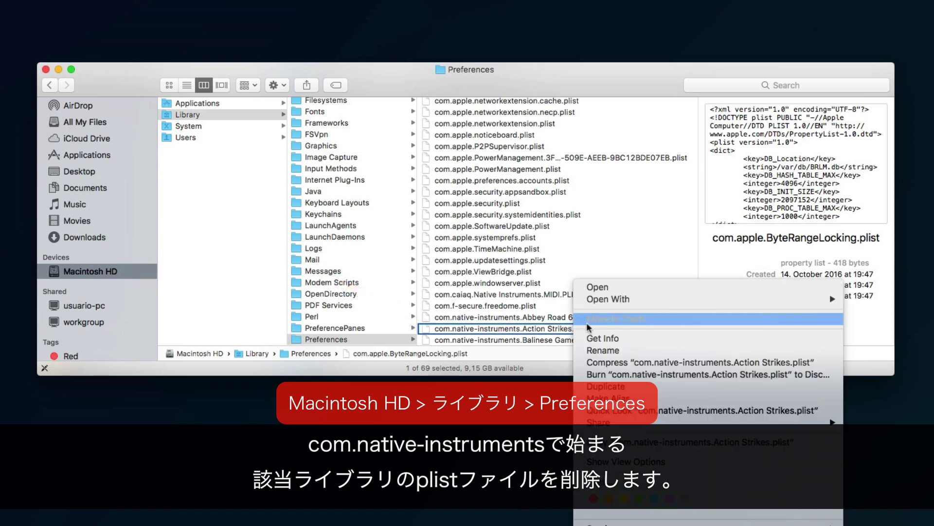
{"action": "left_click", "coordinate": [597, 317]}
{"action": "type", "text": "•••••••••"}
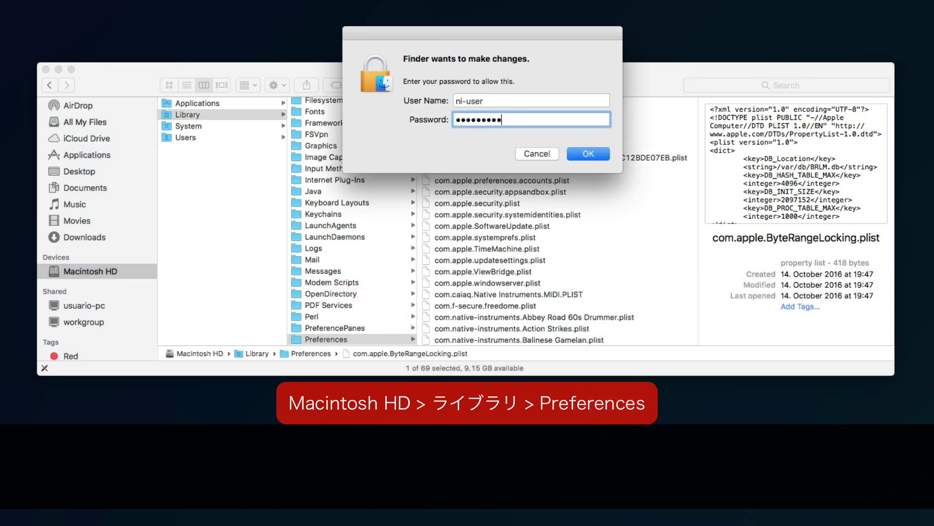
{"action": "left_click", "coordinate": [581, 152]}
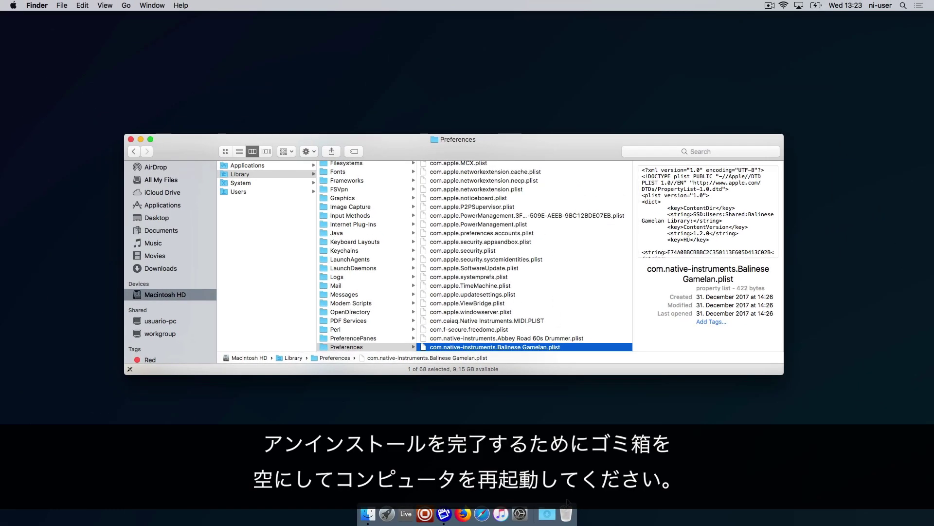
- Empty the Trash from the Dock, confirming permanent deletion
{"action": "right_click", "coordinate": [569, 510]}
{"action": "left_click", "coordinate": [577, 486]}
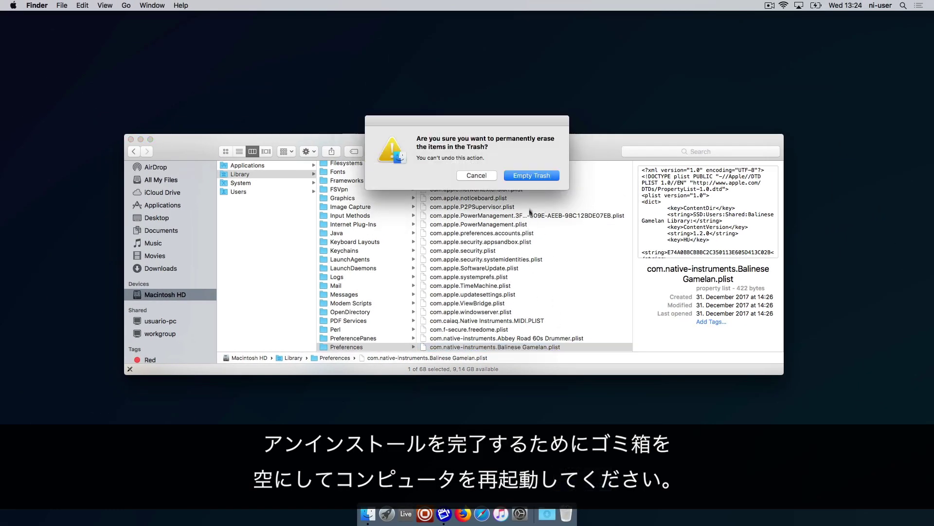
{"action": "left_click", "coordinate": [527, 176]}
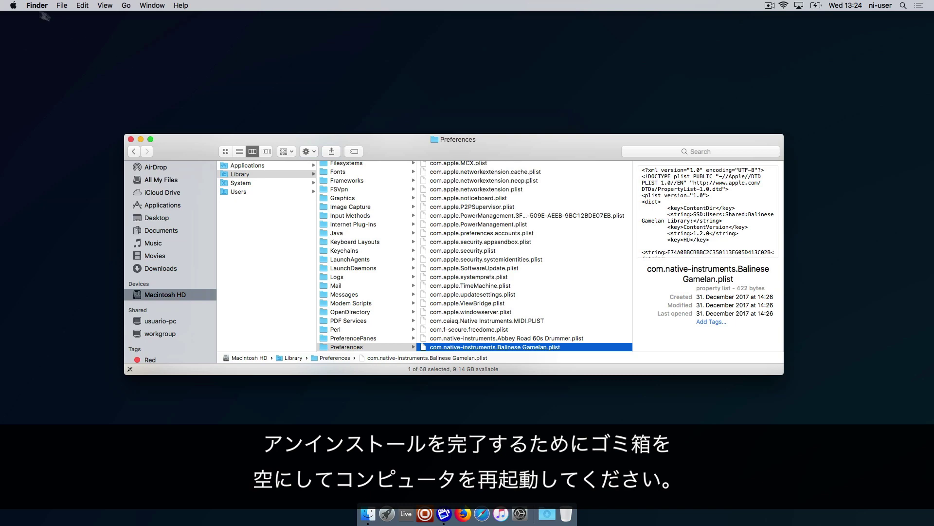